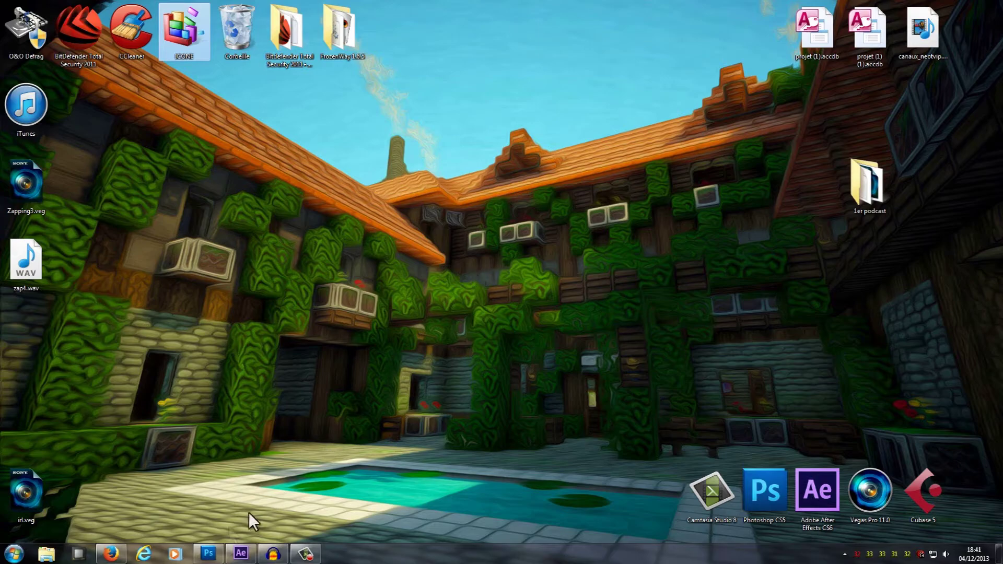
- Switch to Photoshop, create a new blank document and draw a text box above the canvas centre
left_click(208, 554)
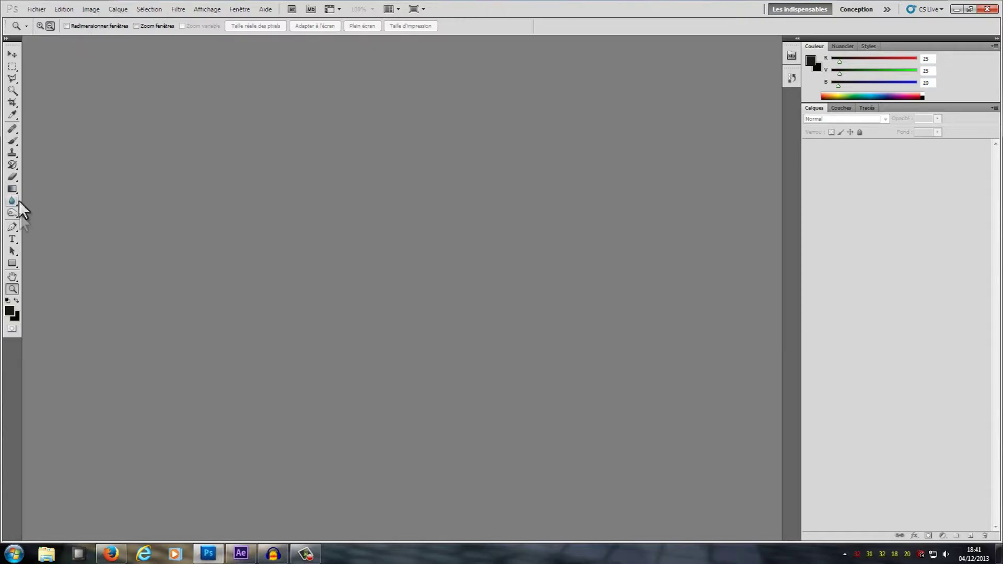
left_click(12, 239)
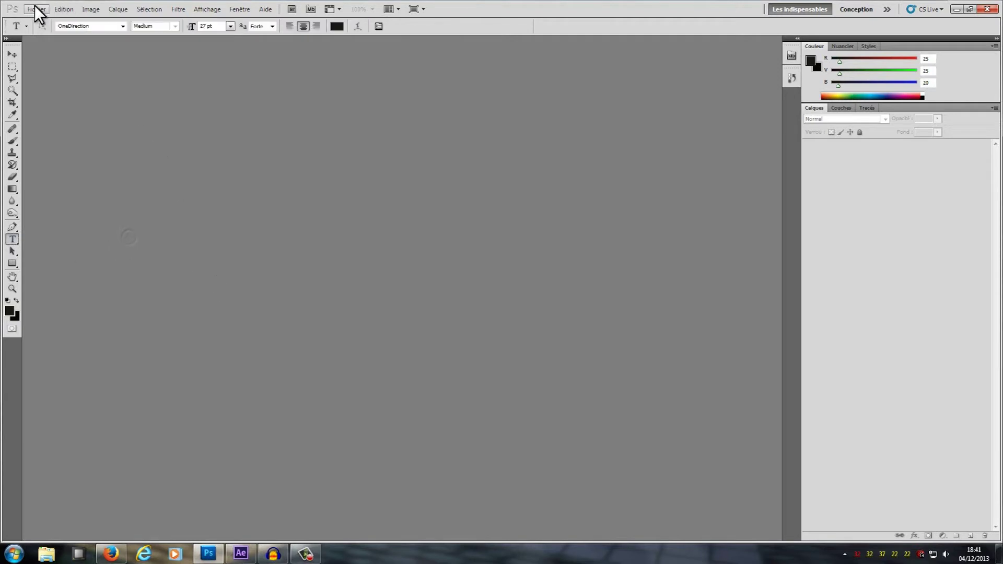
left_click(35, 7)
left_click(60, 21)
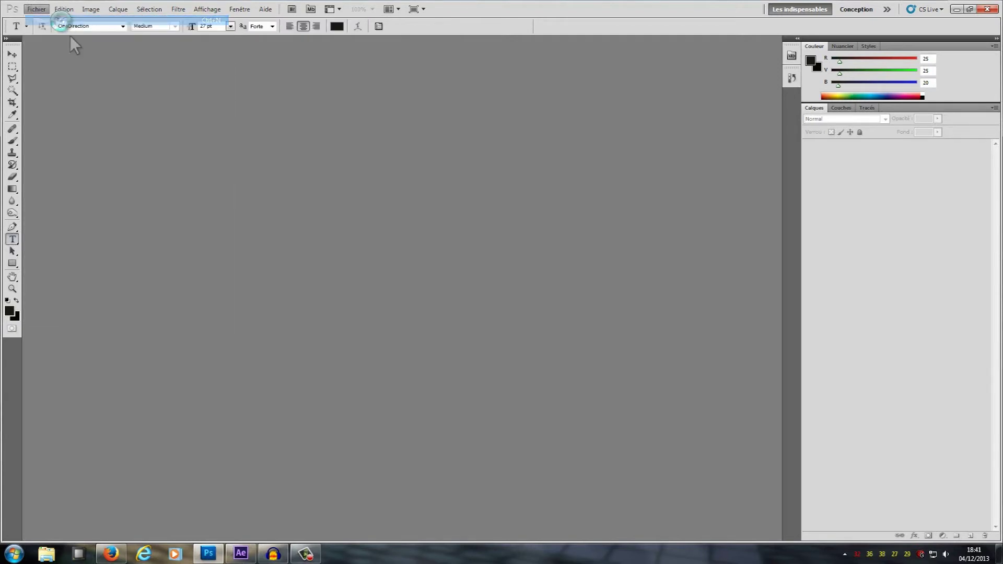
left_click(793, 162)
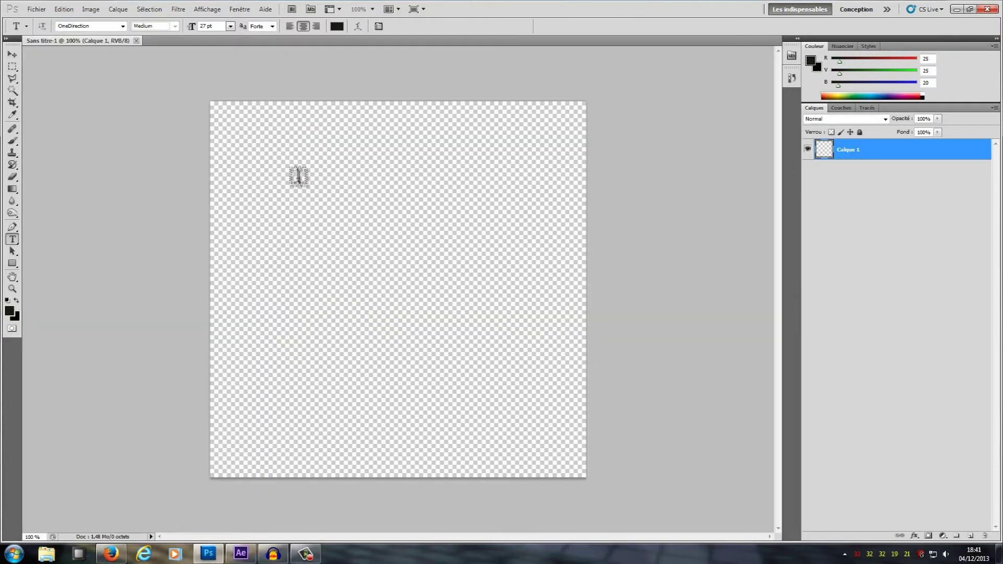
left_click_drag(298, 177, 437, 300)
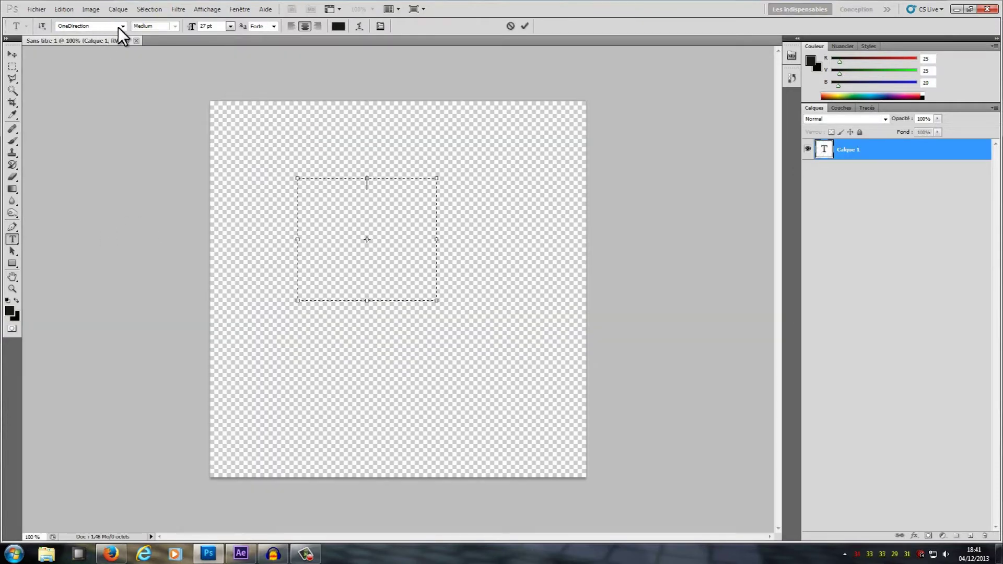
- Browse the Type tool's list of available fonts and leave the current font selected
left_click(121, 27)
scroll(151, 304, "down", 1)
scroll(150, 304, "down", 20)
scroll(151, 304, "up", 10)
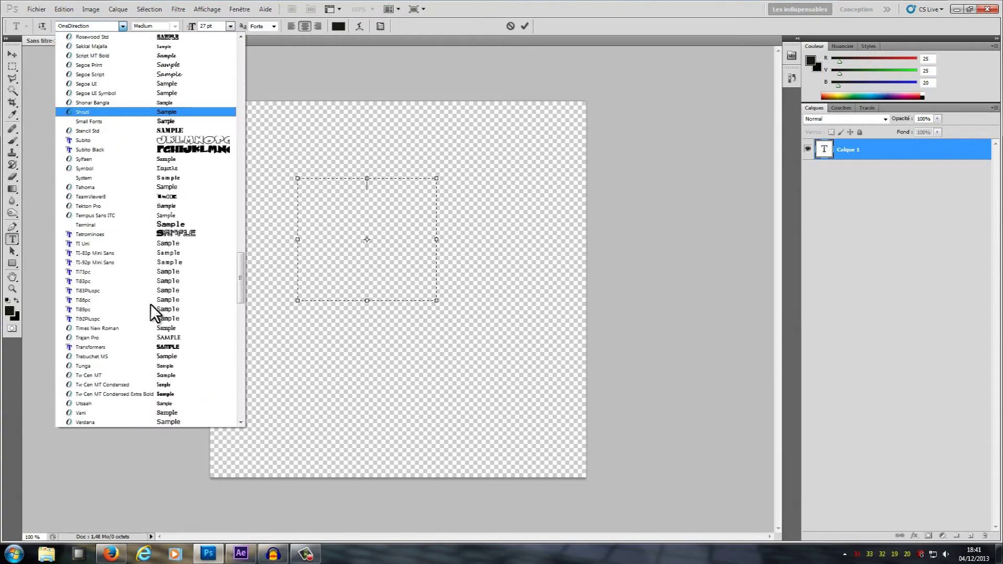
scroll(151, 304, "up", 15)
scroll(150, 304, "up", 15)
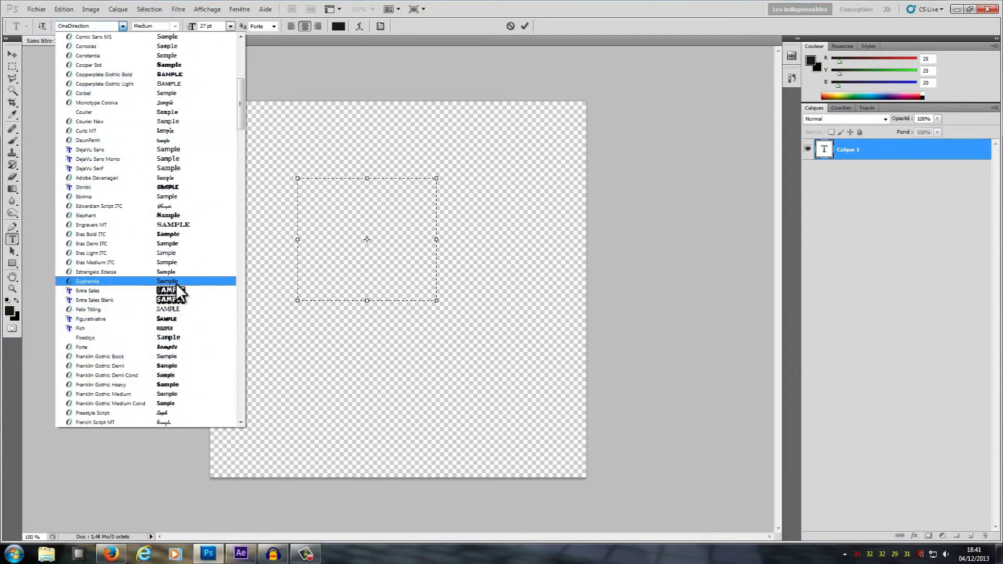
scroll(170, 363, "down", 1)
scroll(170, 362, "down", 12)
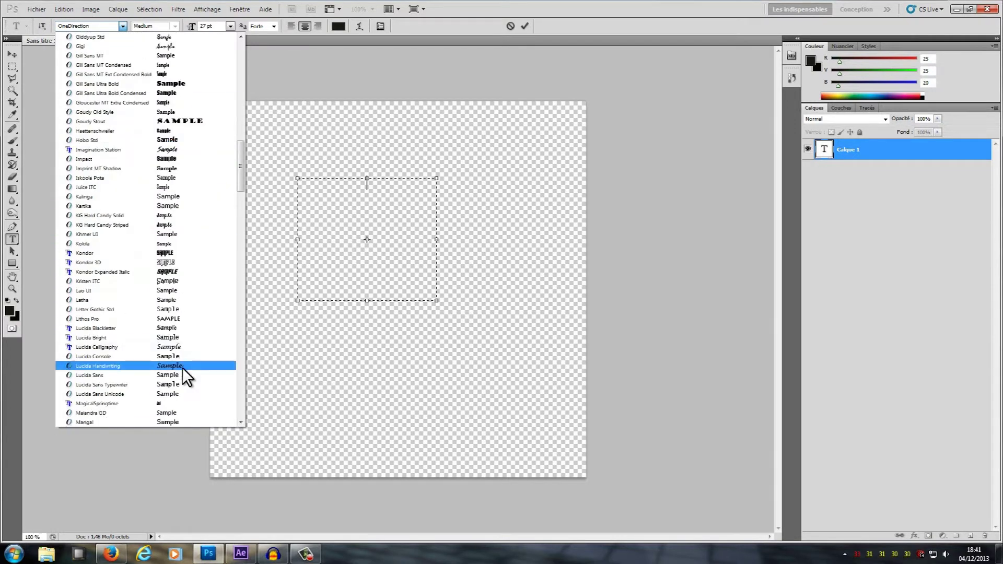
scroll(180, 241, "up", 20)
scroll(180, 241, "up", 2)
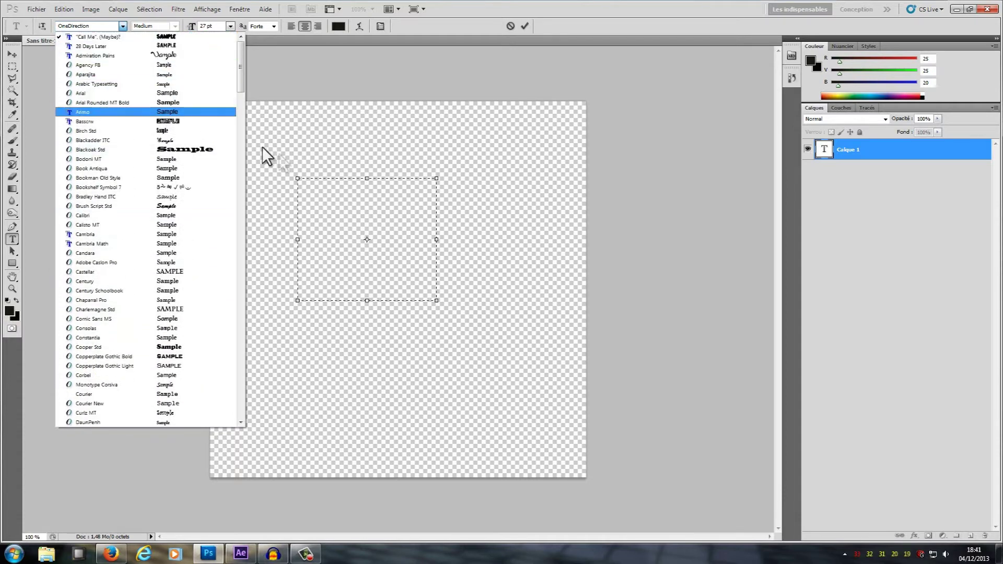
left_click(340, 140)
- Switch to After Effects and browse its list of character fonts
left_click(241, 554)
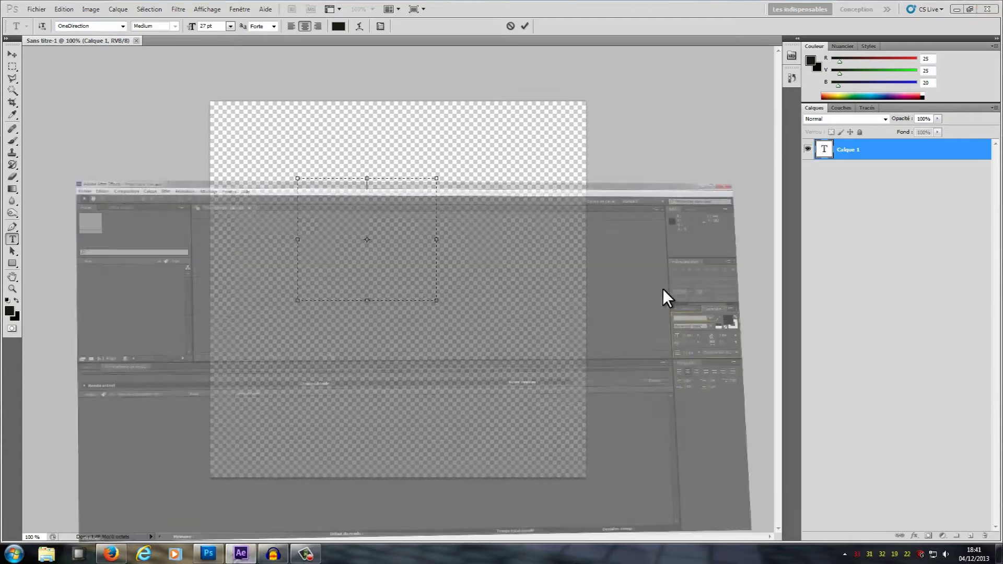
left_click(956, 214)
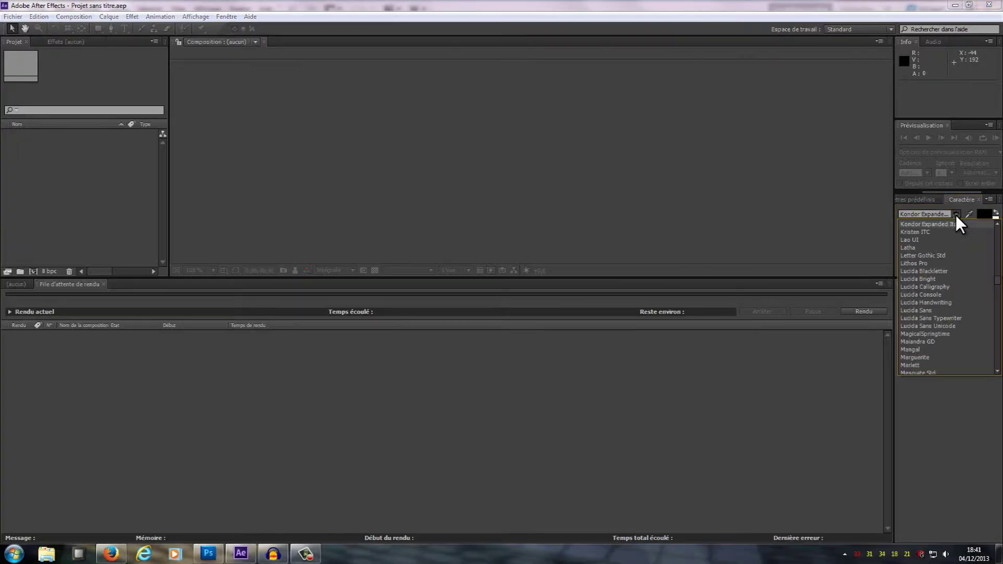
scroll(935, 277, "down", 10)
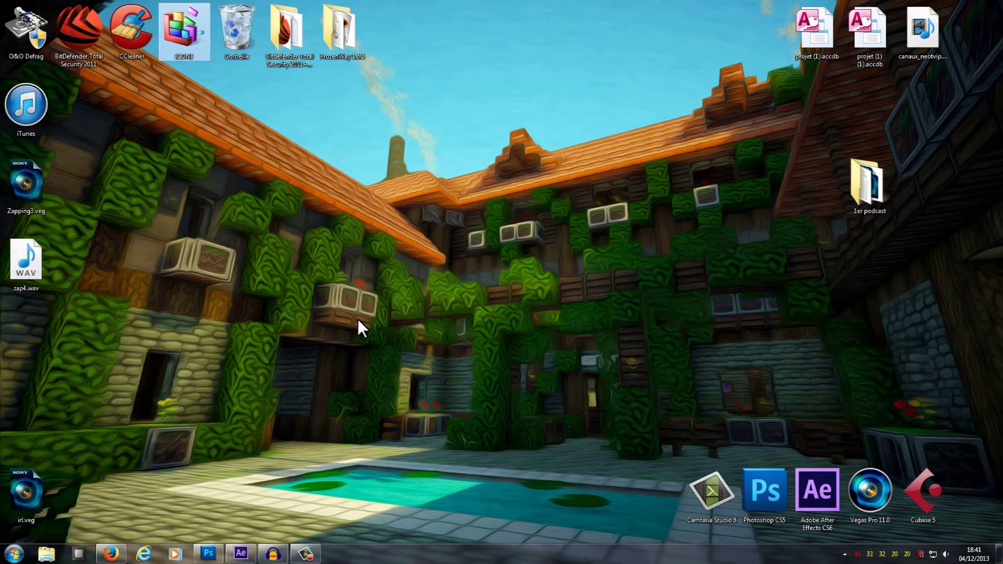
- Switch to Firefox, maximize the dafont.com window and look over its home page
left_click(114, 555)
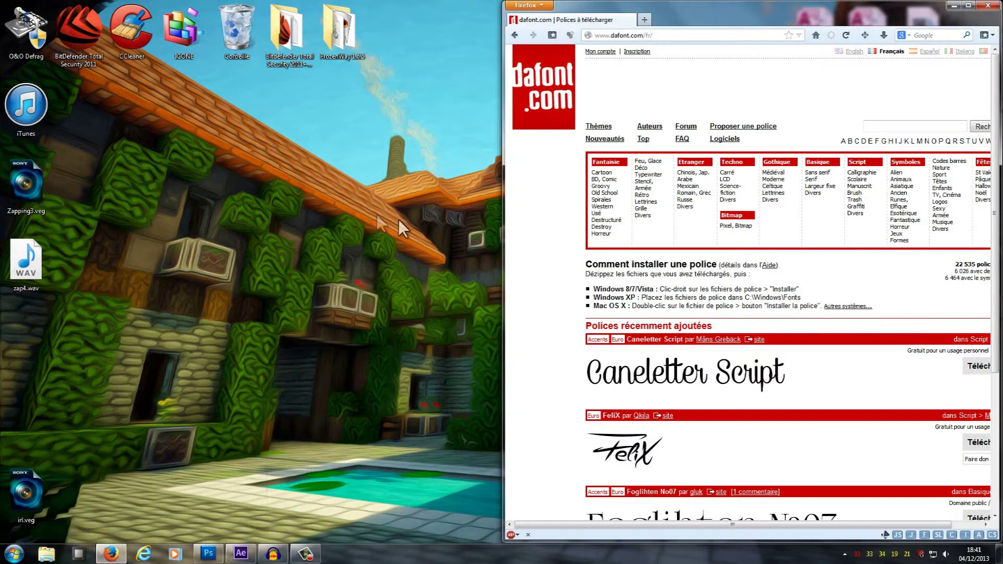
left_click_drag(682, 11, 381, 0)
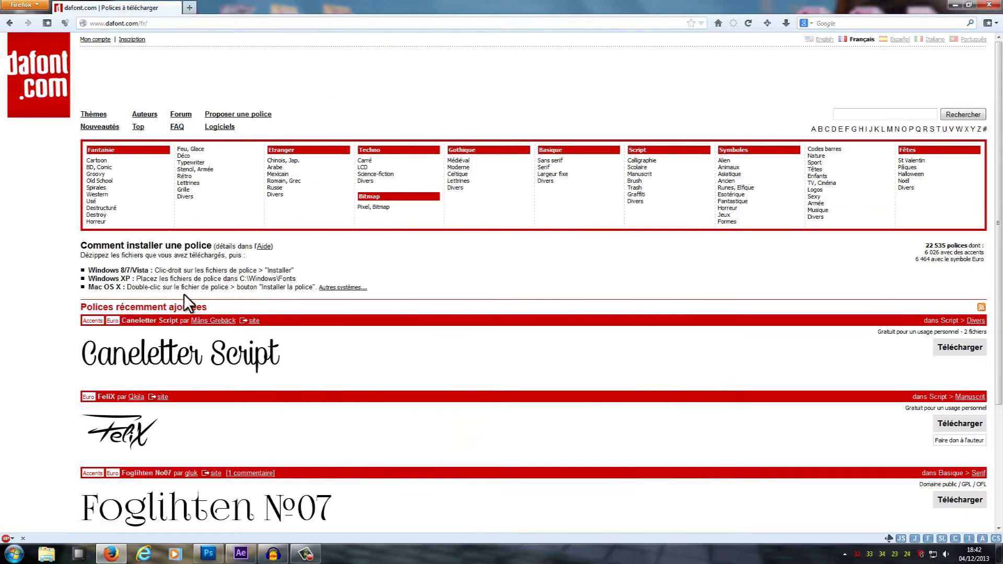
scroll(184, 294, "down", 5)
scroll(208, 230, "up", 4)
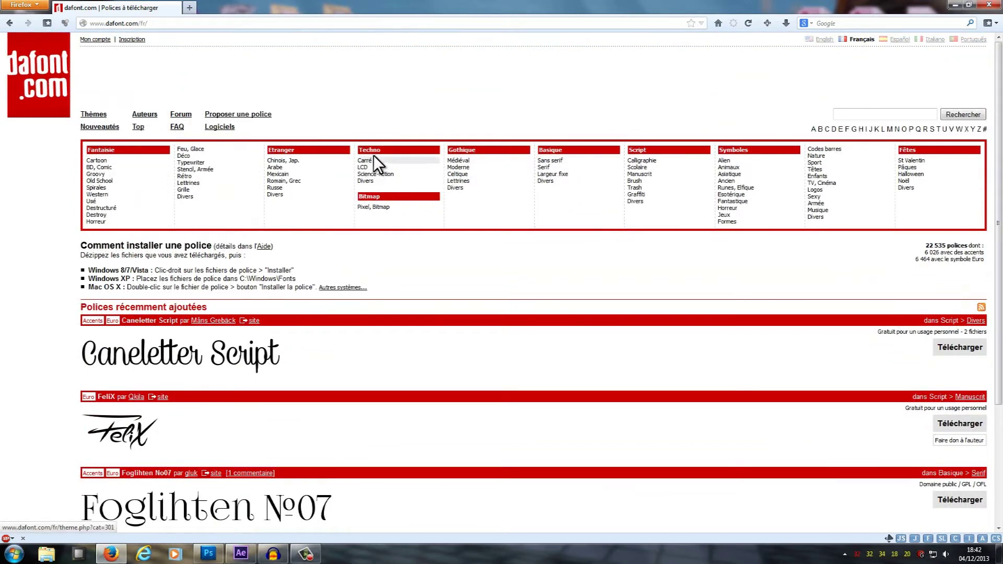
- Open the Western category under Fantaisie on dafont.com and look through the fonts it offers
left_click(107, 195)
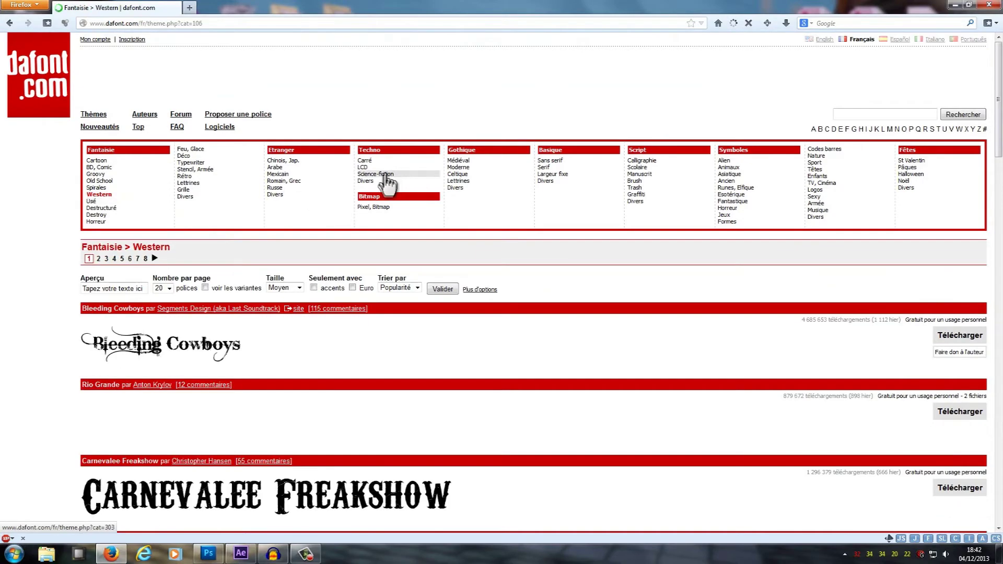
scroll(235, 293, "down", 5)
scroll(210, 270, "down", 3)
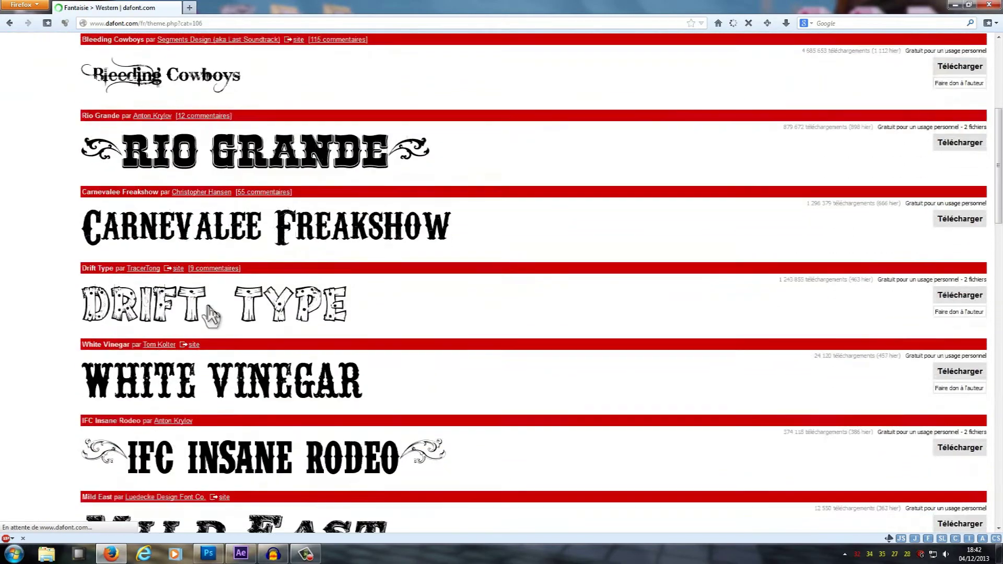
scroll(213, 314, "down", 4)
scroll(313, 277, "up", 10)
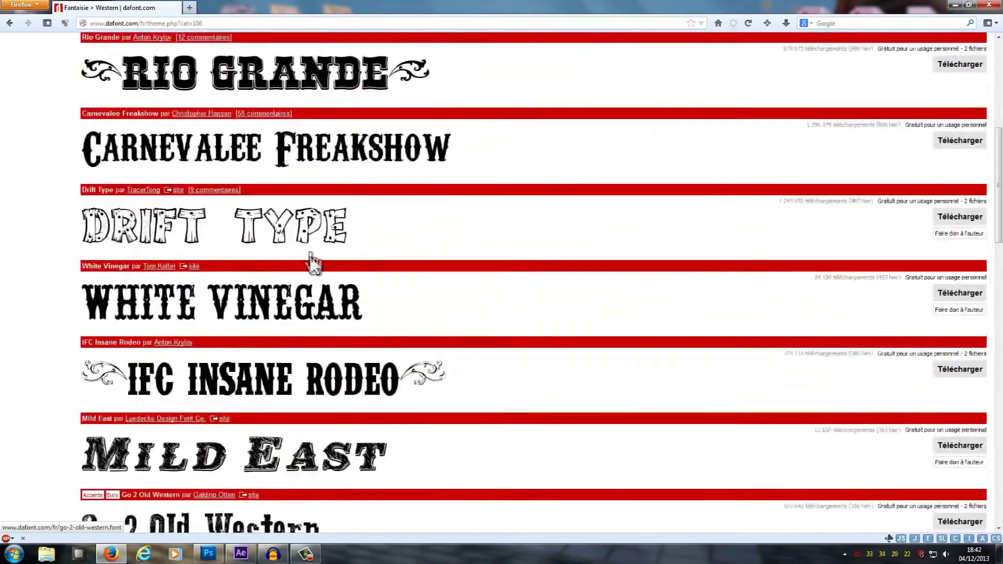
scroll(313, 231, "down", 8)
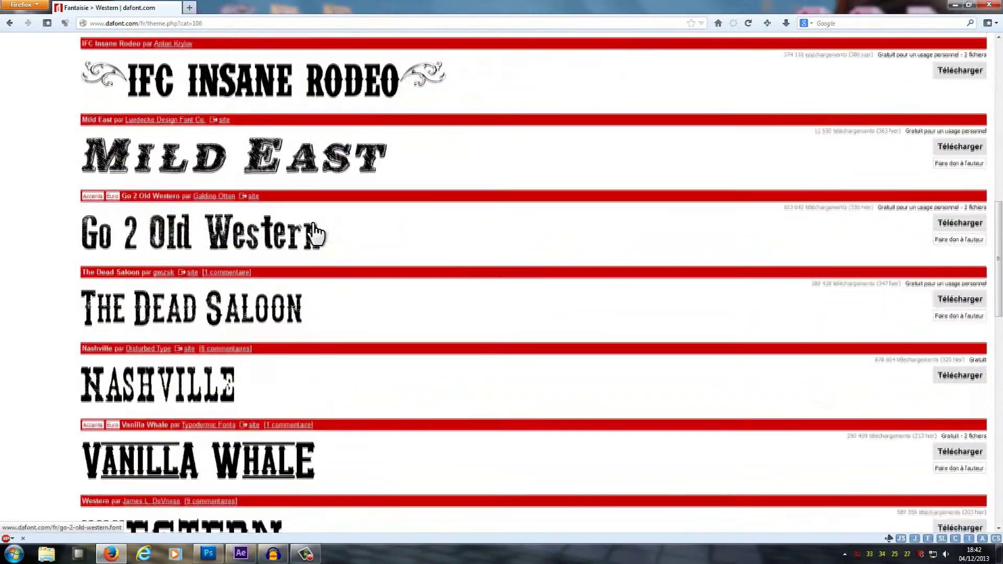
scroll(314, 233, "down", 5)
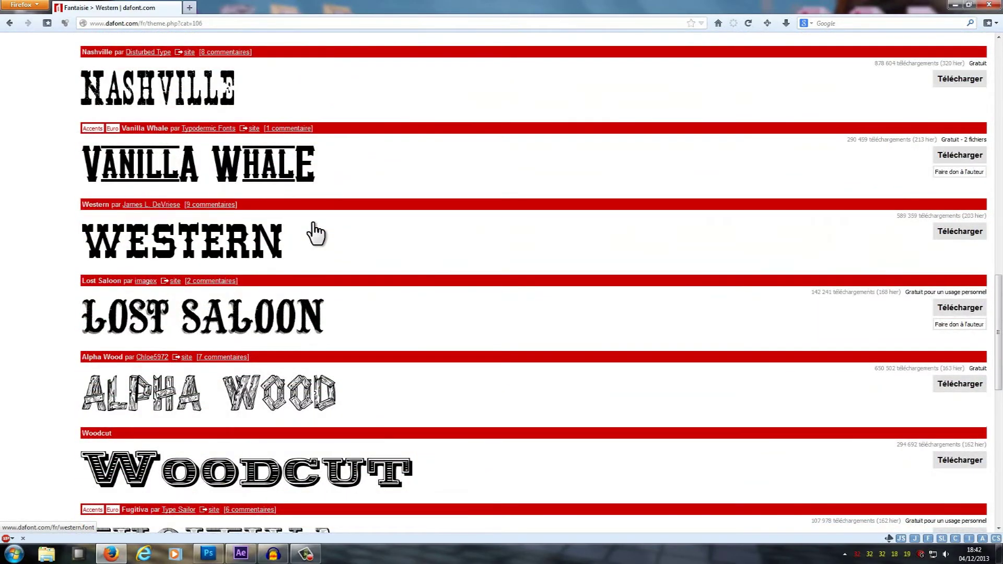
scroll(315, 233, "up", 5)
scroll(316, 234, "up", 7)
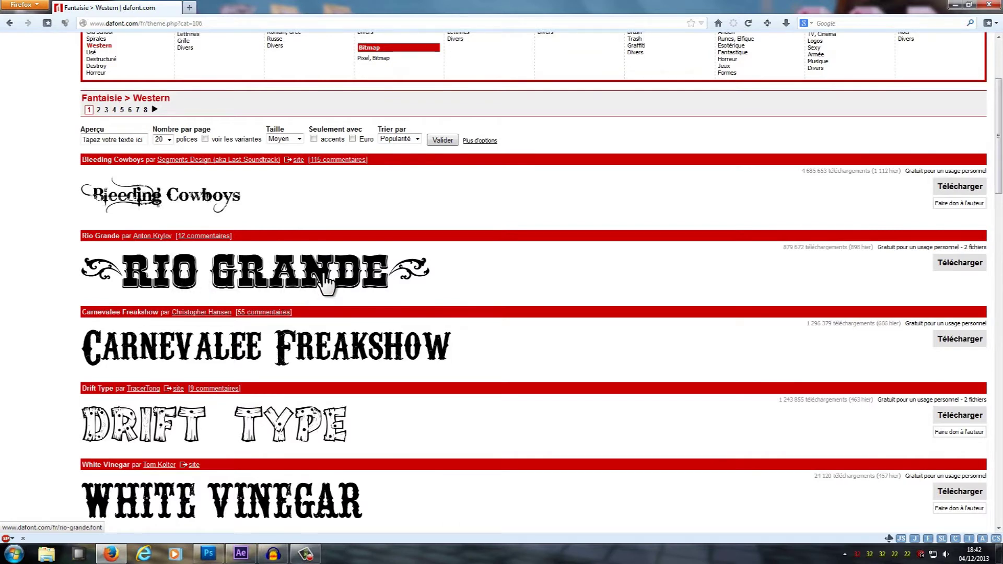
- Download the Rio Grande font, saving rio_grande.zip, and open the downloaded archive in WinRAR
left_click(952, 271)
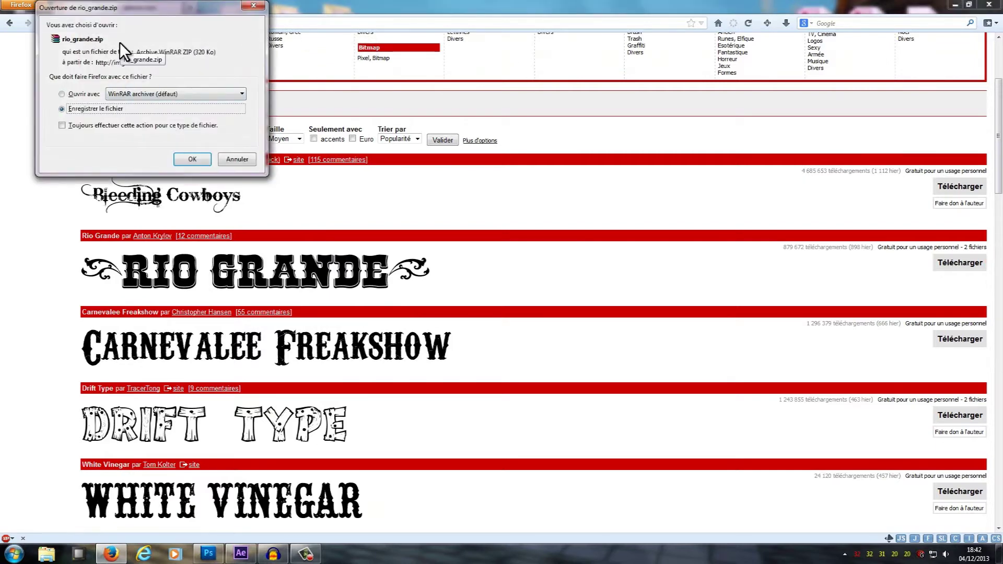
left_click(192, 159)
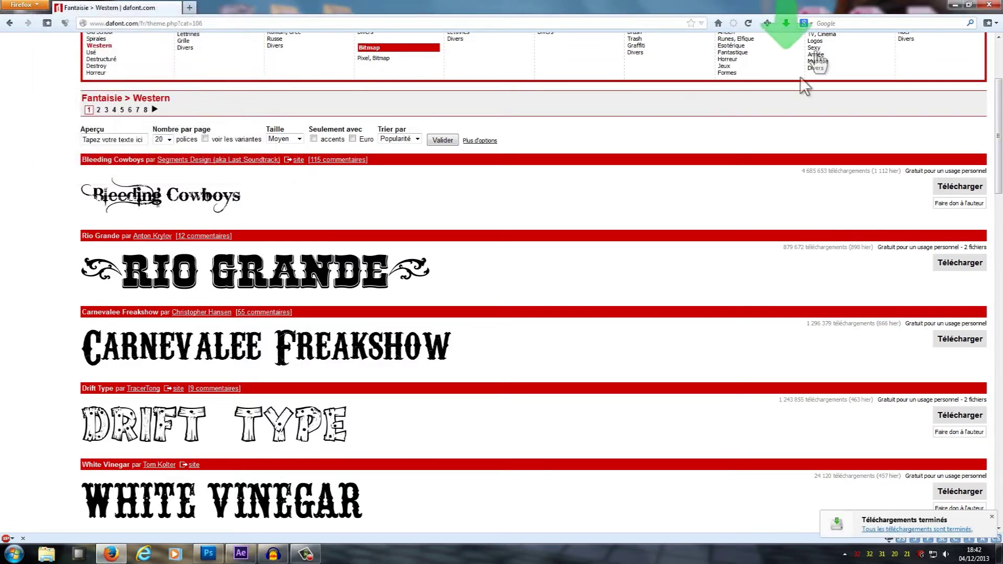
left_click(787, 23)
left_click(627, 60)
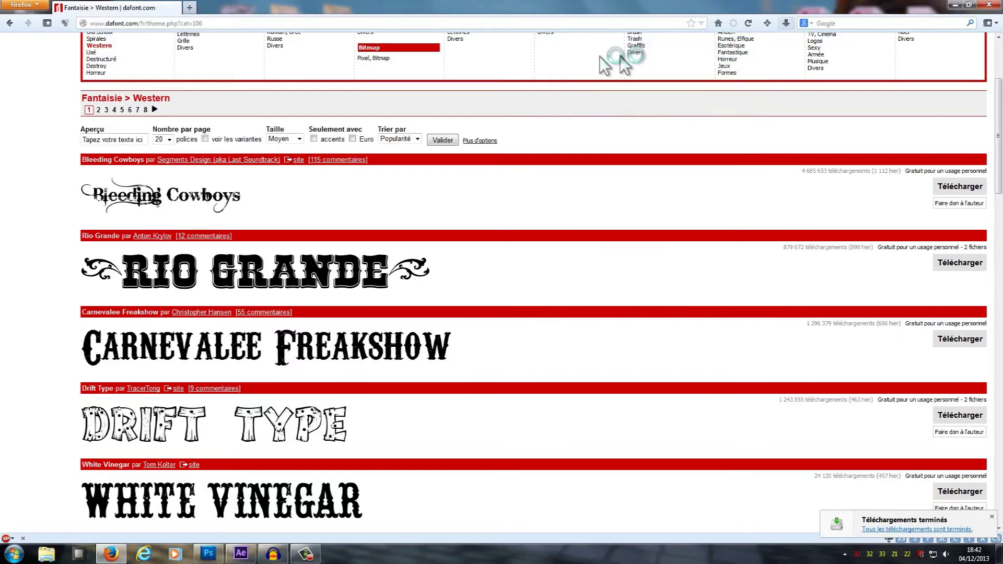
- Close Firefox and dock the rio_grande.zip window on the right half of the desktop
left_click(989, 5)
left_click_drag(392, 143, 1002, 92)
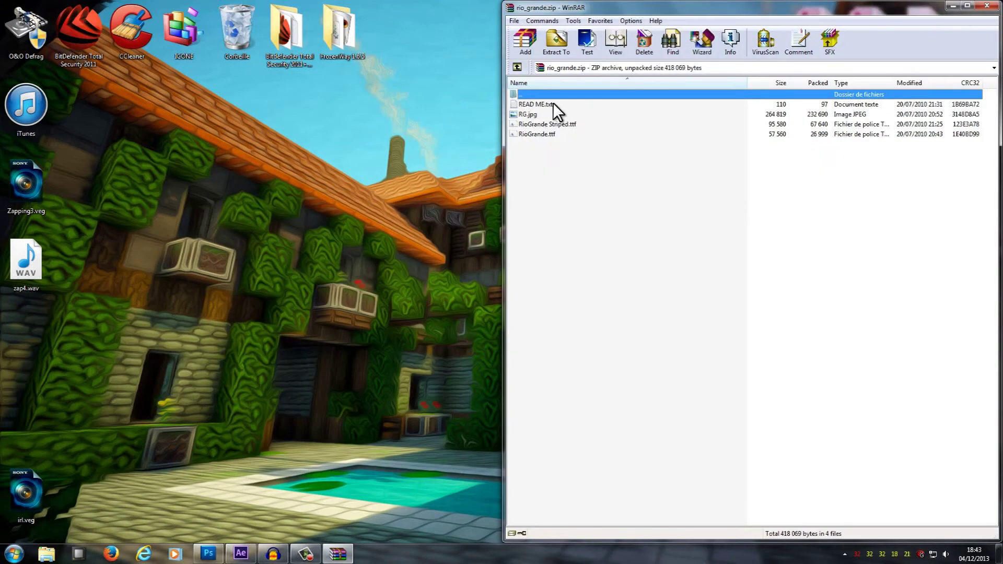
- View the RG.jpg preview image from the rio_grande.zip archive, closing the viewer when done
double_click(532, 113)
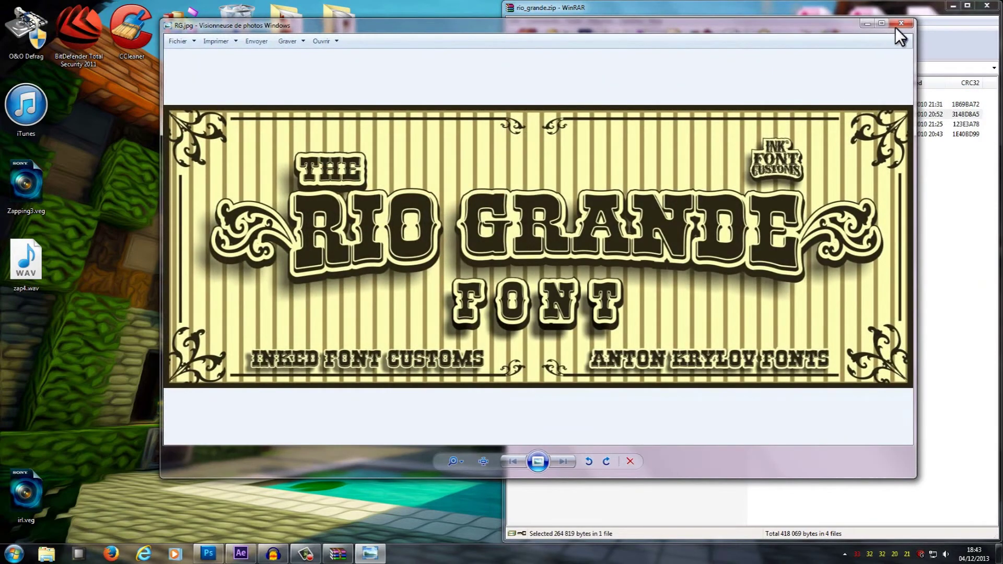
left_click(900, 23)
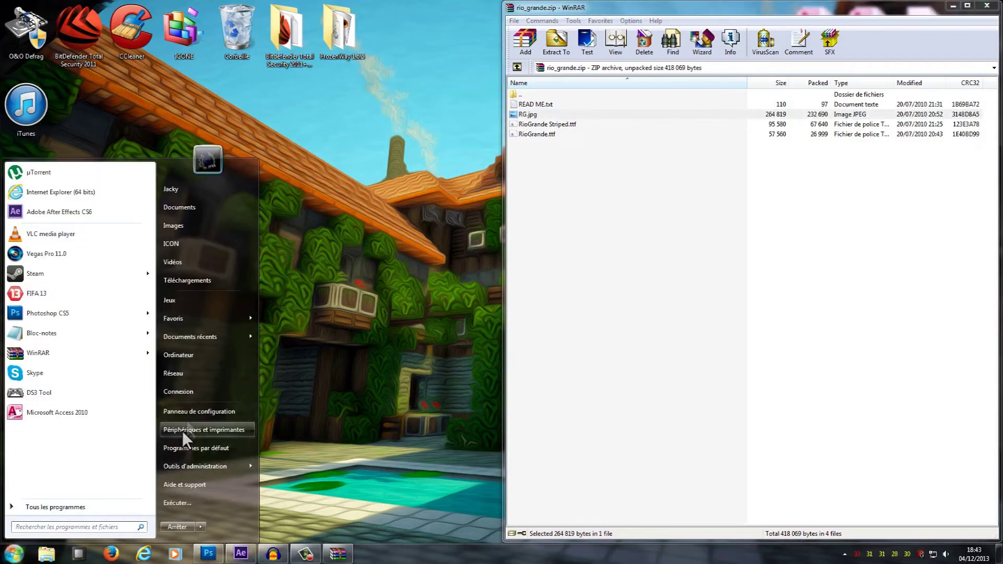
- Open the Polices folder under Apparence et personnalisation in the Windows control panel and dock it on the left half of the desktop
left_click(198, 410)
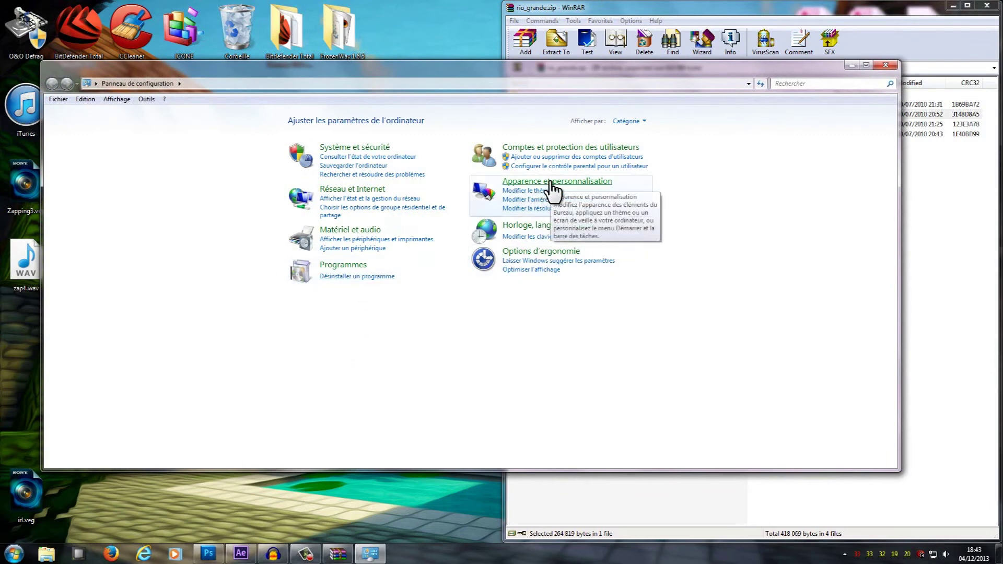
left_click(525, 182)
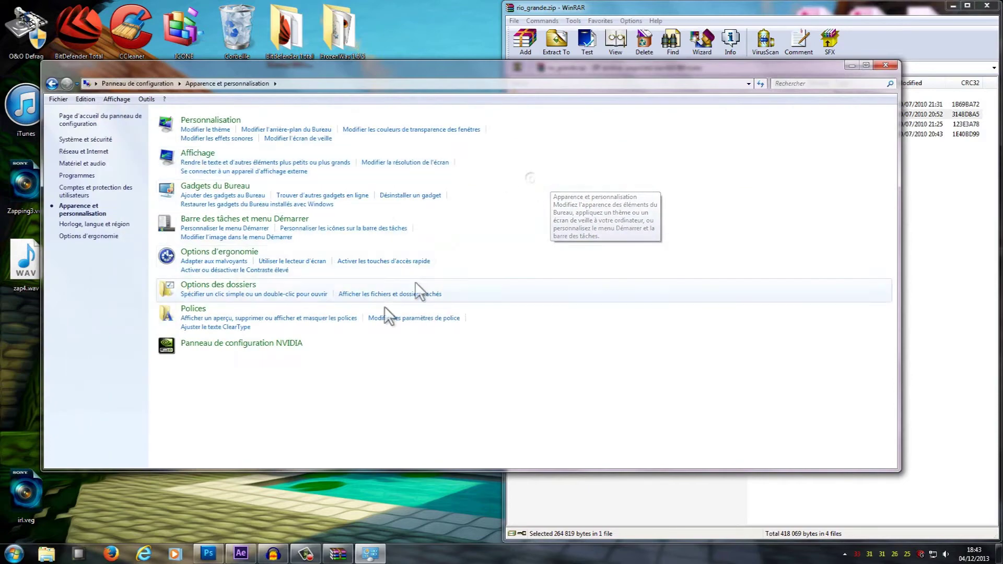
left_click(189, 309)
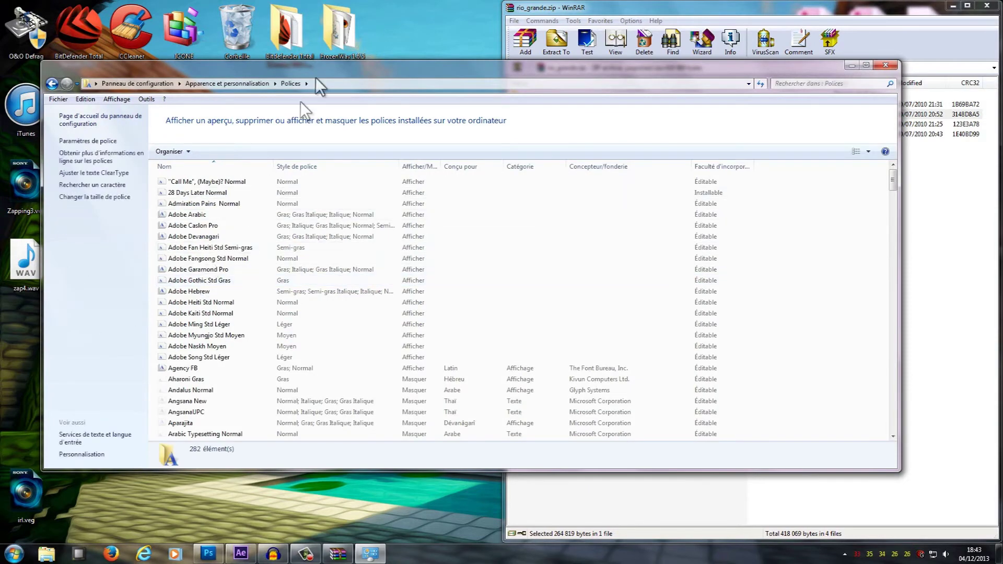
left_click_drag(343, 67, 1, 100)
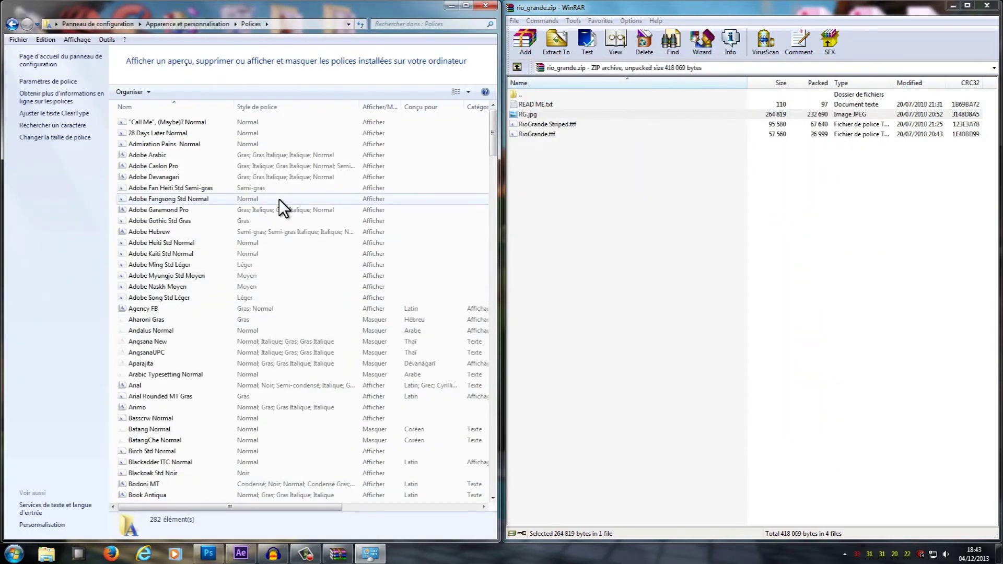
- Look through the list of fonts installed on the computer
scroll(279, 199, "down", 8)
scroll(279, 199, "down", 20)
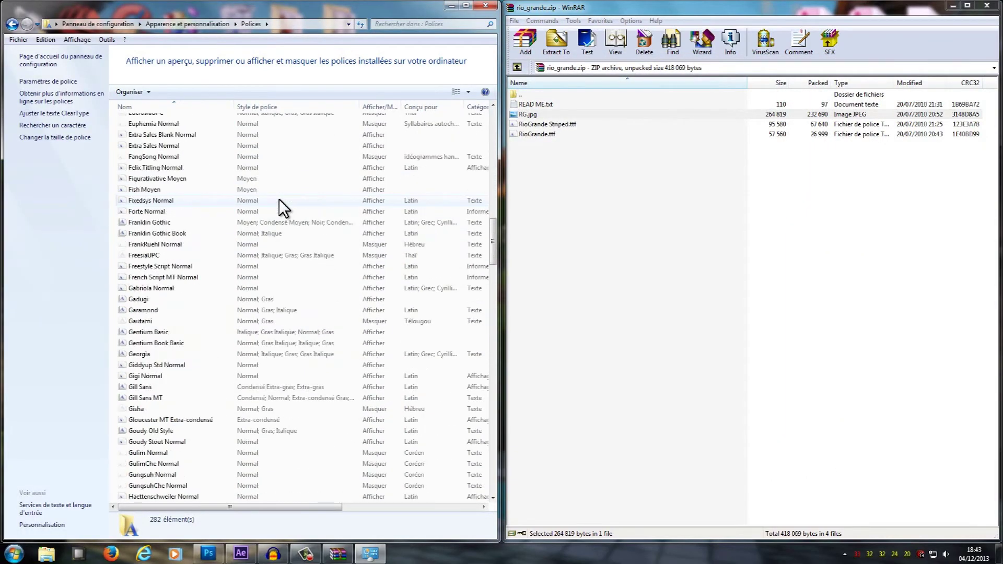
scroll(279, 199, "down", 20)
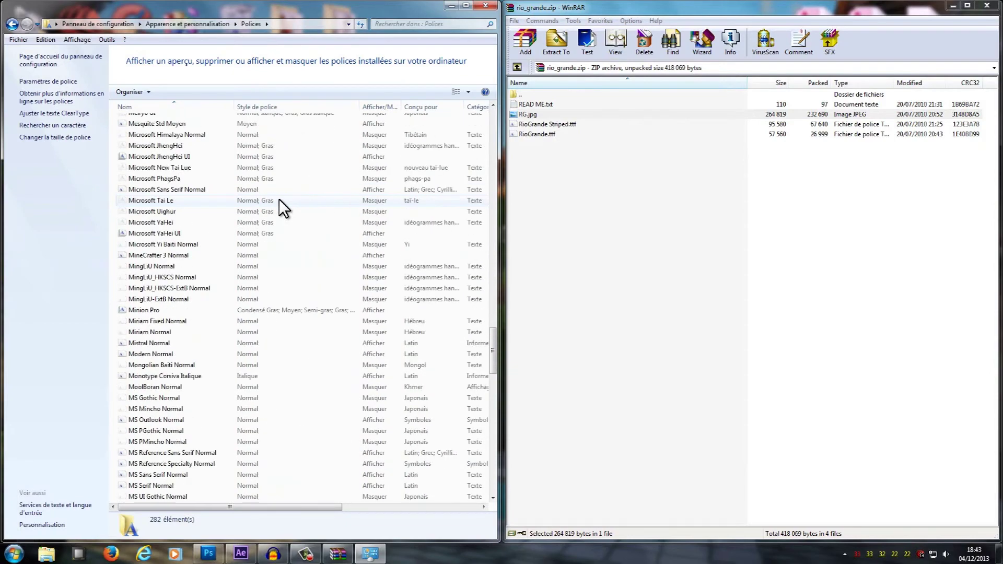
scroll(279, 199, "down", 20)
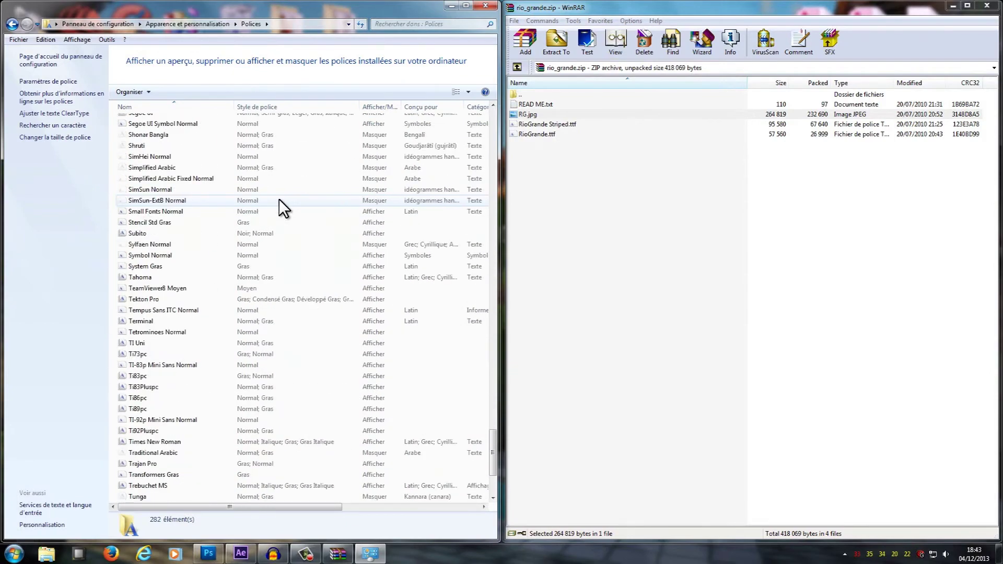
scroll(279, 199, "up", 20)
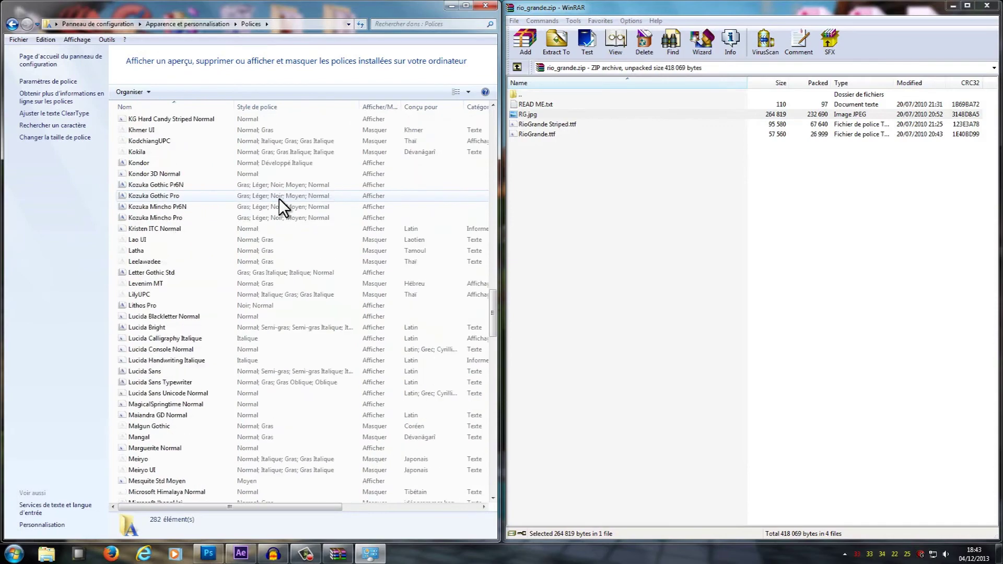
- Install RioGrande Striped.ttf and RioGrande.ttf together by copying them from the archive into the Polices folder, granting the administrator permission request
scroll(279, 198, "up", 20)
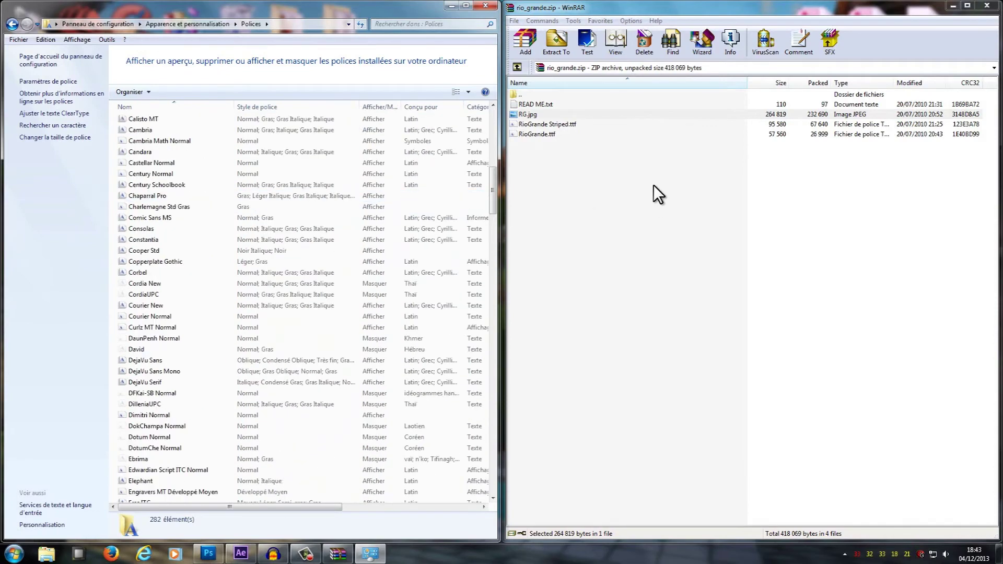
left_click(567, 126)
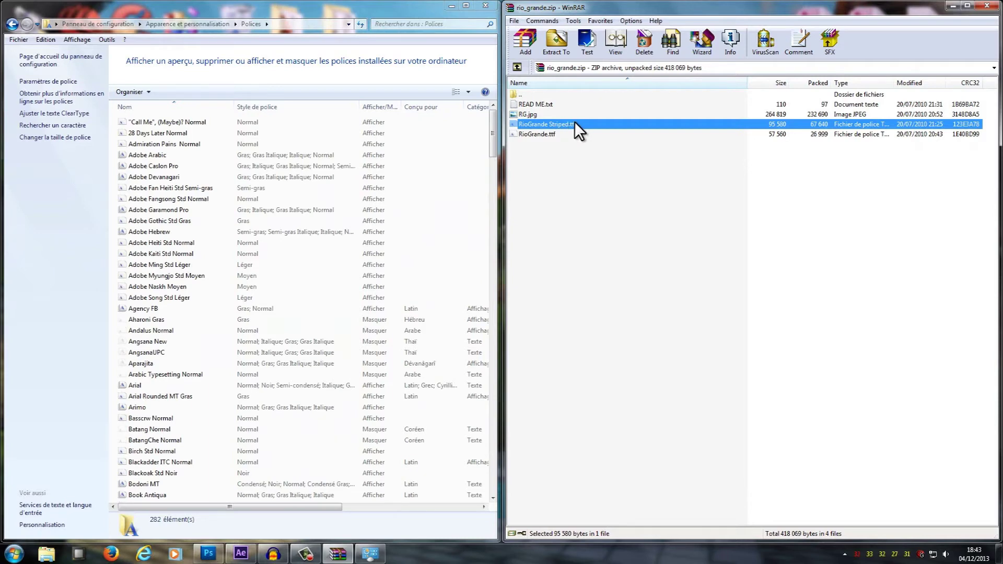
left_click(549, 134, "shift")
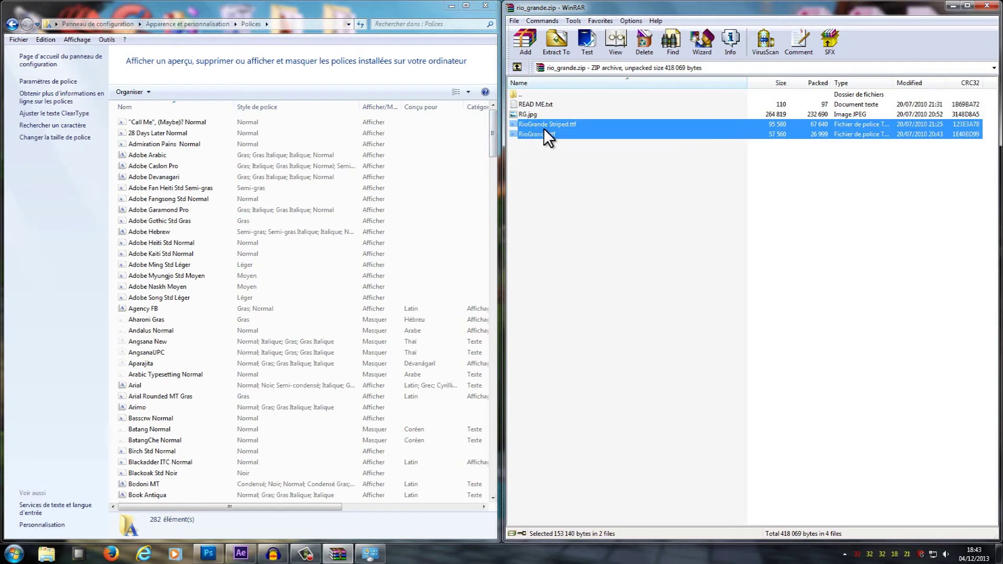
left_click_drag(544, 130, 437, 190)
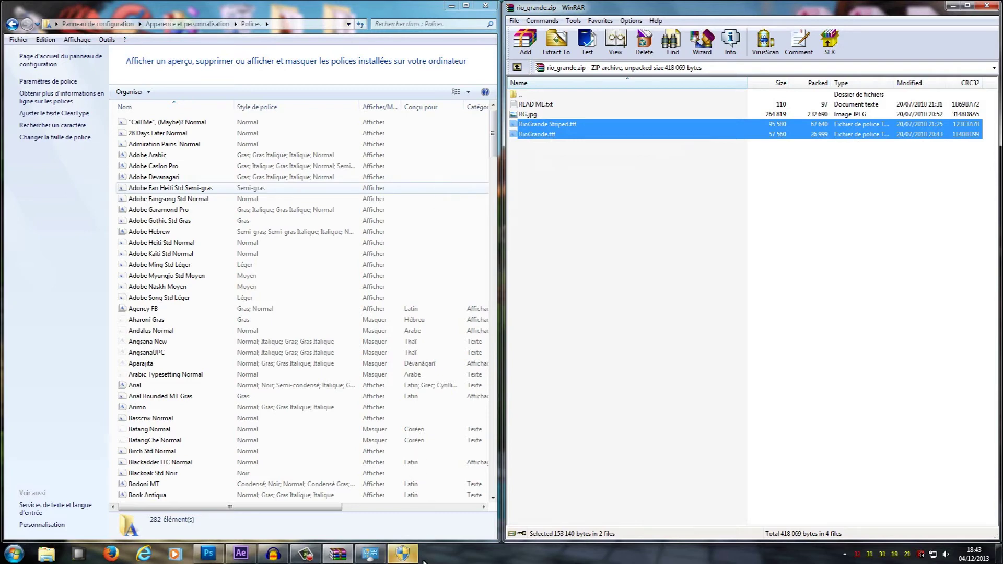
left_click(402, 554)
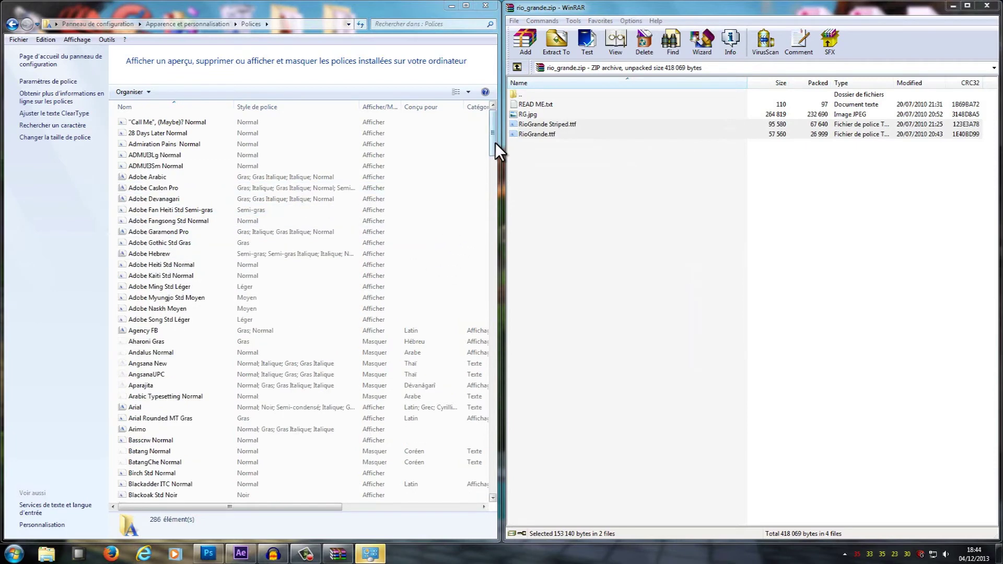
- Check the installed fonts list for the Rio Grande entries and close the Polices window
left_click_drag(496, 143, 502, 442)
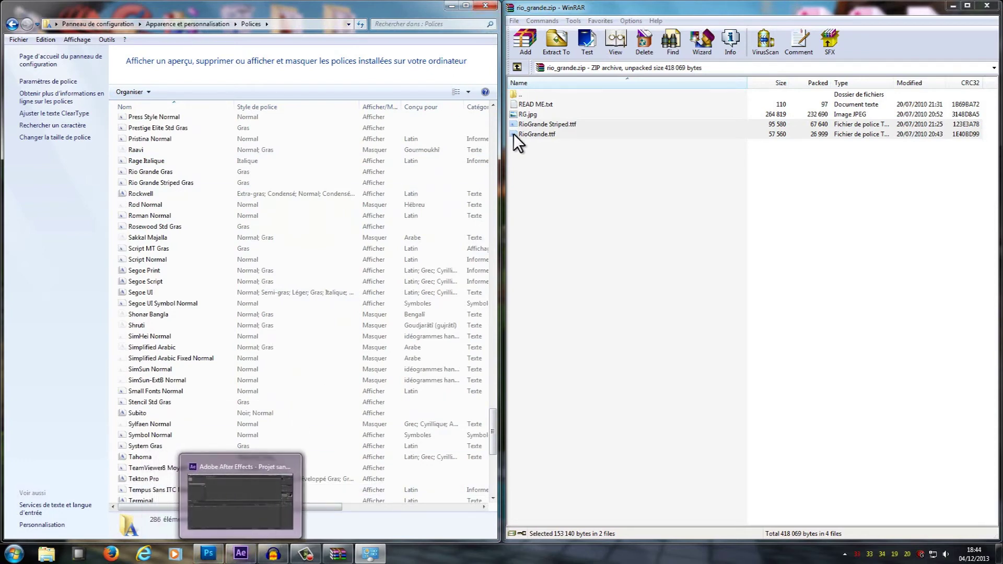
left_click(487, 6)
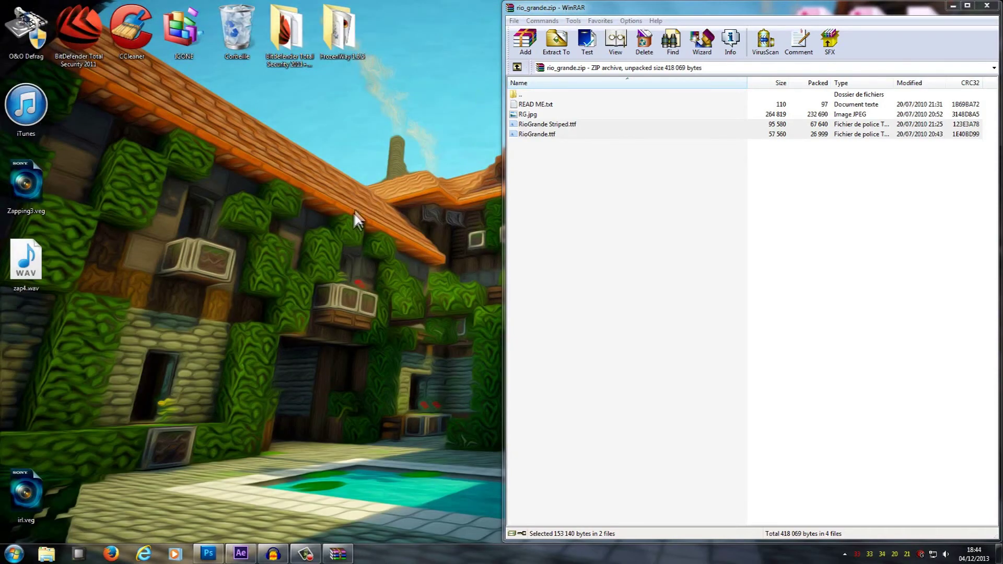